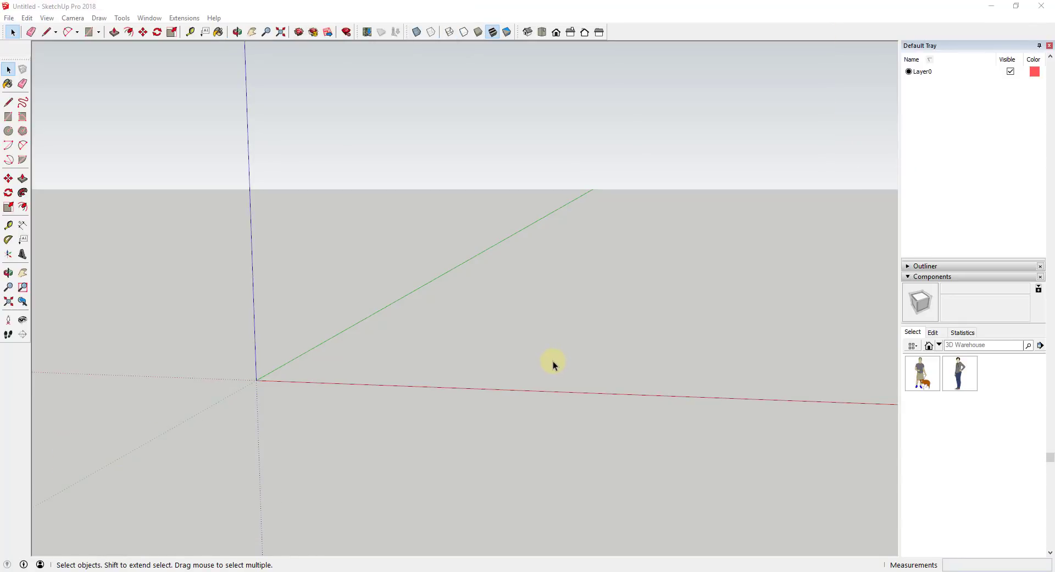
Start File > Import with All Supported Image Types and pick Xmas_tree.png from the 69 Christmas Tree folder.
middle_drag(552, 361, 481, 332)
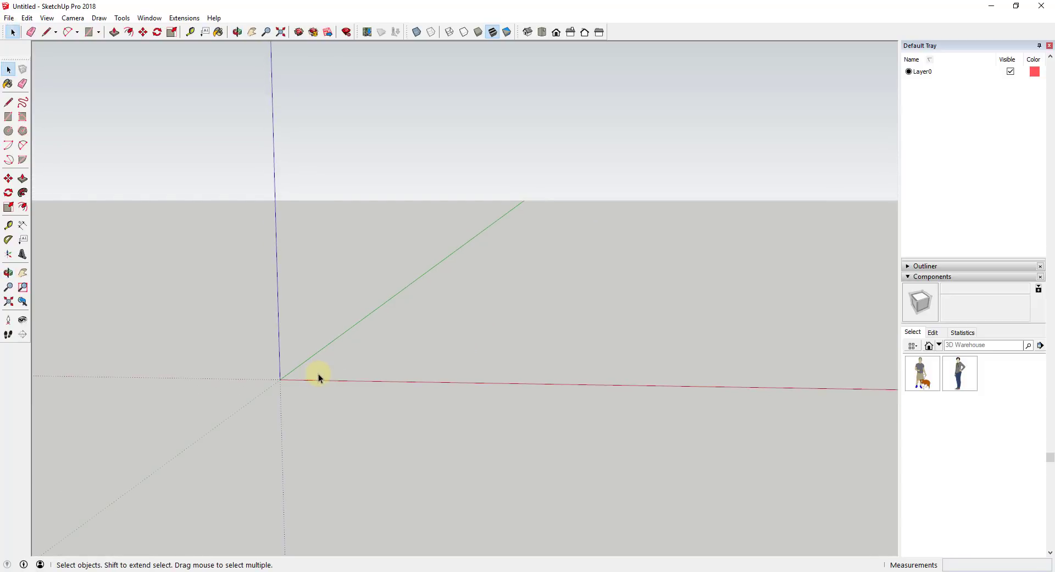
click(8, 20)
click(399, 342)
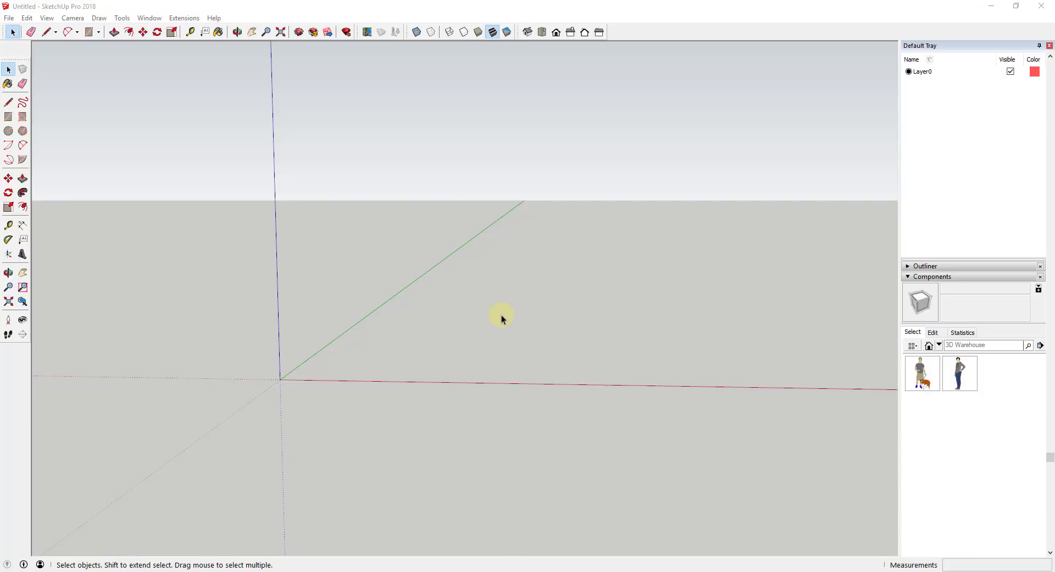
click(10, 18)
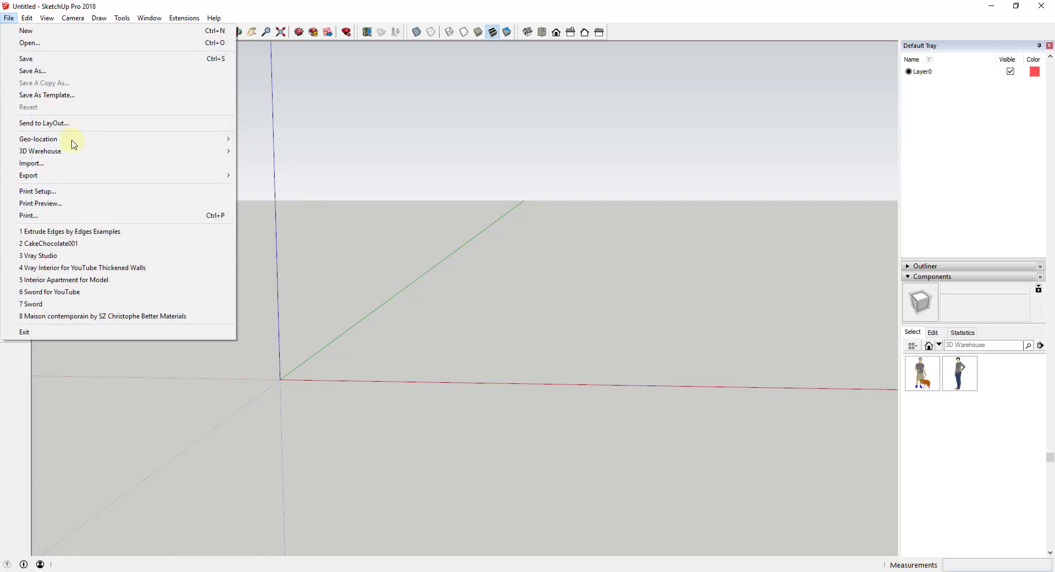
click(85, 166)
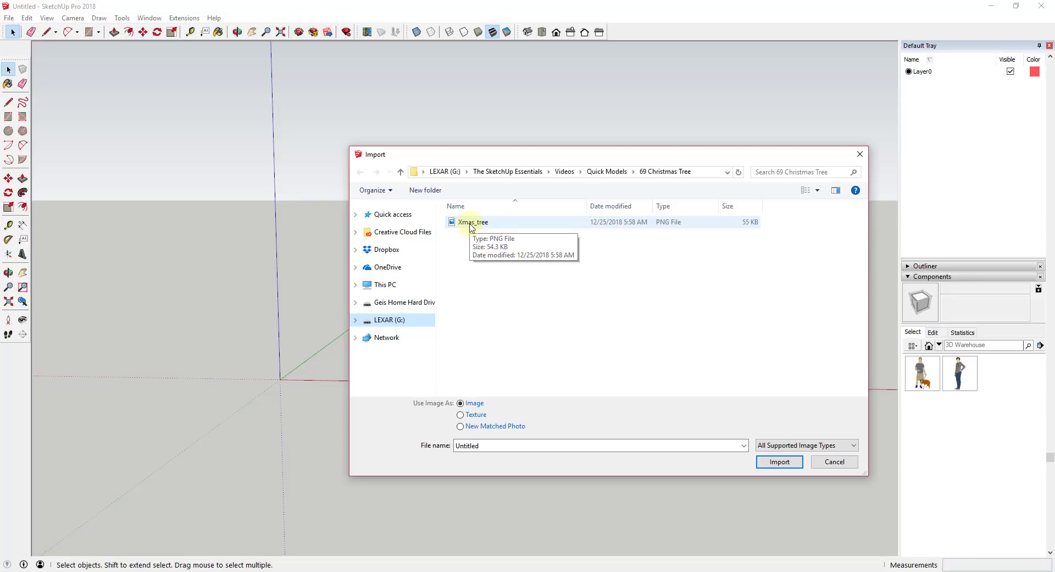
click(836, 447)
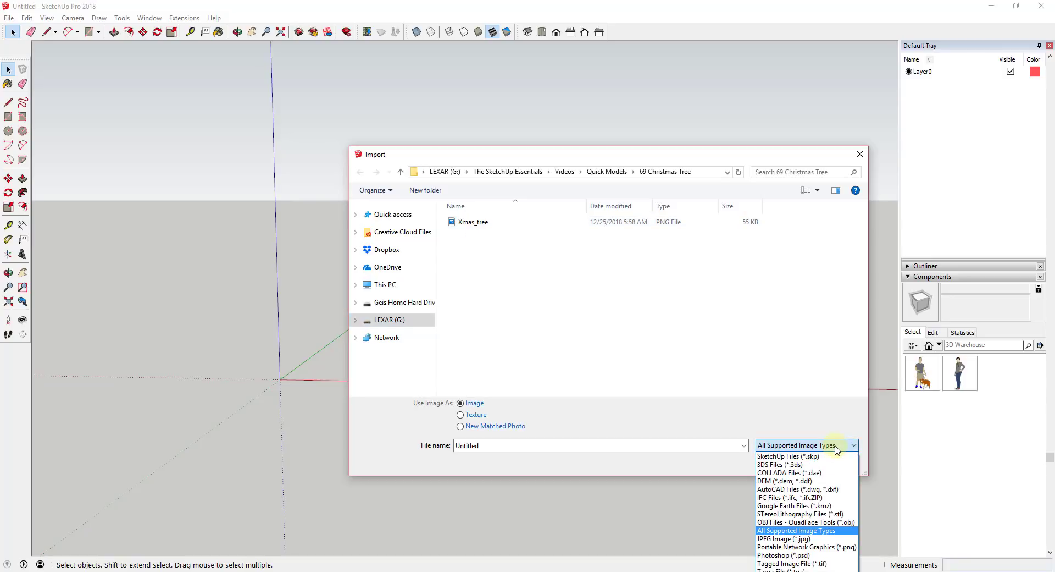
click(830, 533)
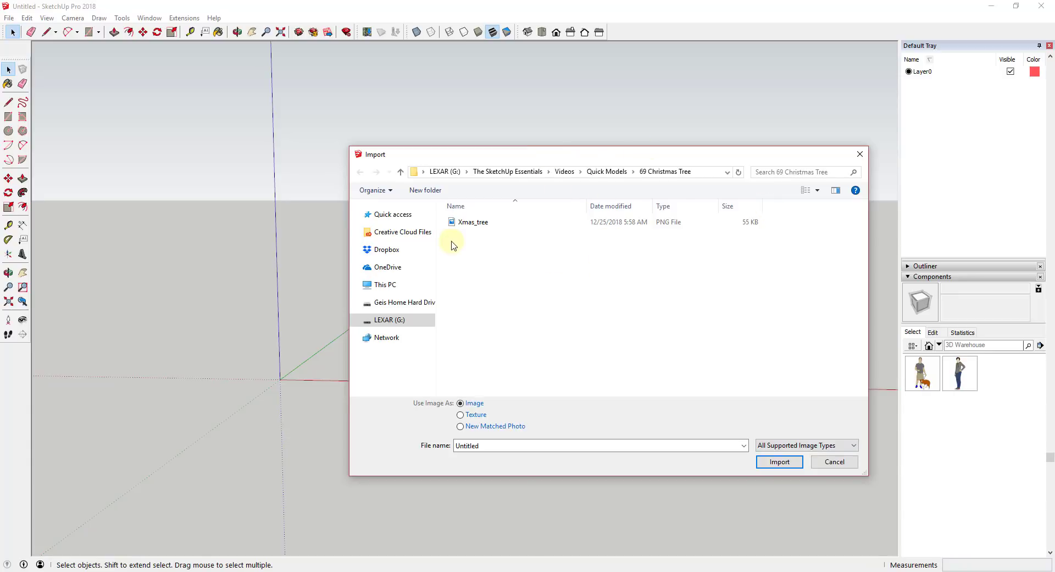
click(472, 222)
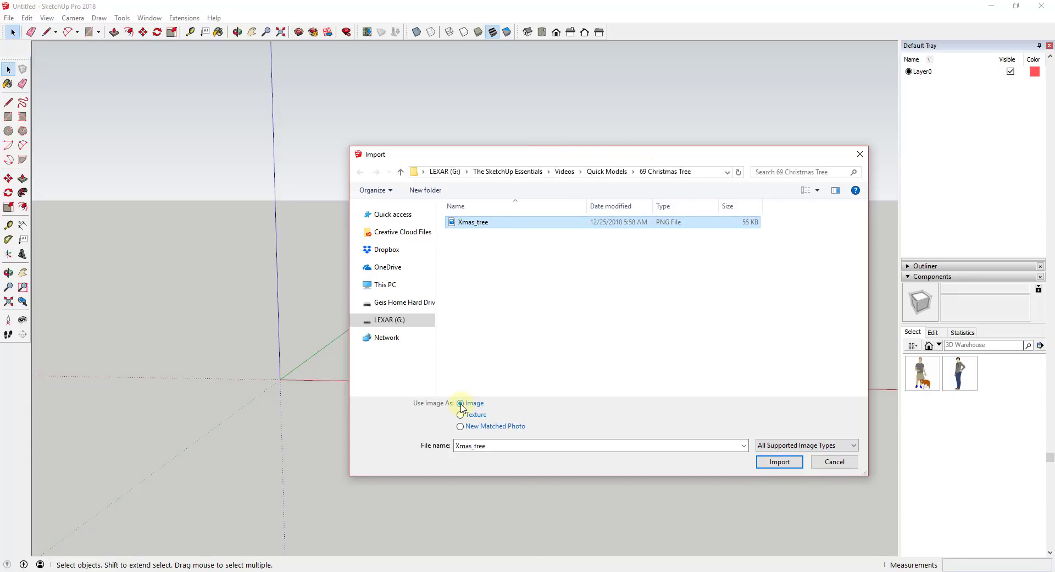
Import Xmas_tree.png as an image, size it upright from the origin, and view it from an angle.
double_click(474, 227)
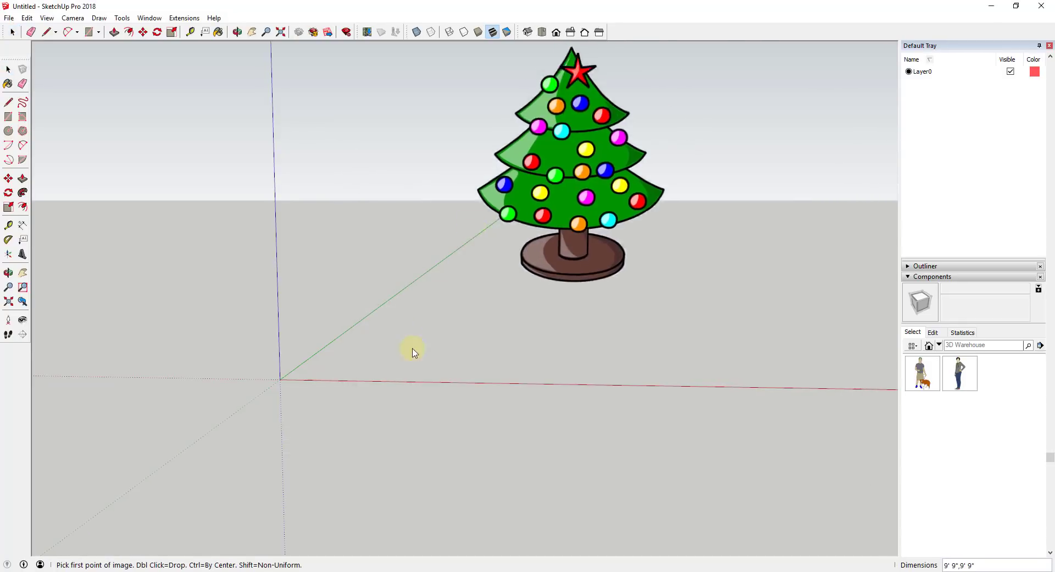
click(351, 373)
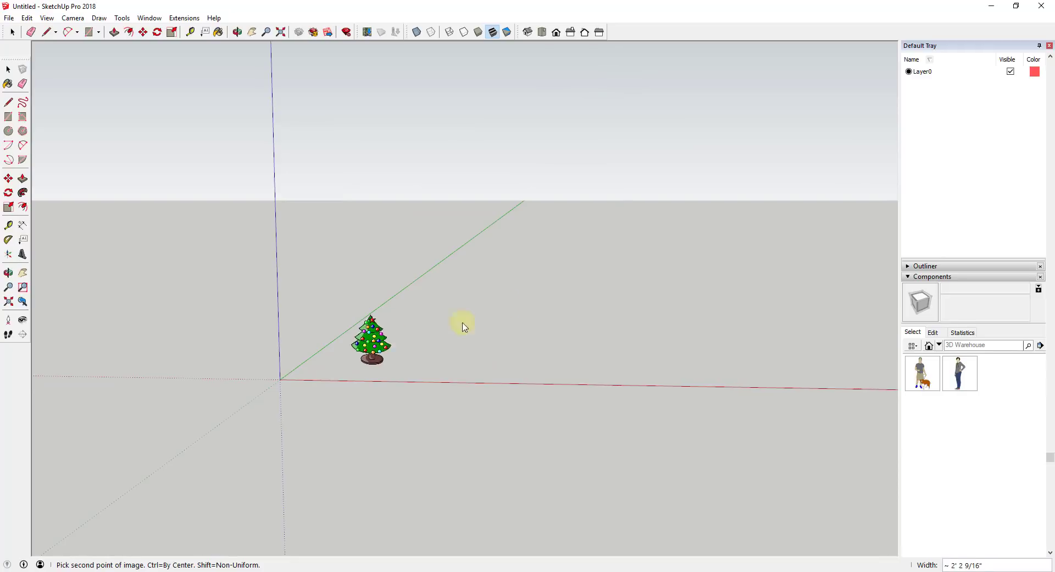
click(635, 265)
middle_drag(559, 287, 546, 256)
middle_drag(626, 249, 665, 253)
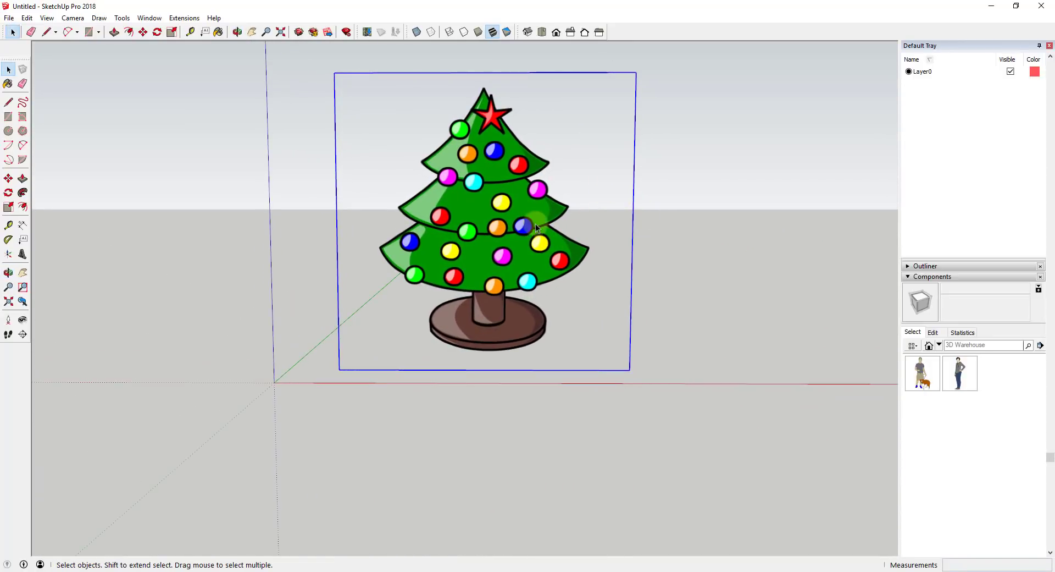
mouse_move(536, 224)
middle_down()
mouse_move(565, 217)
mouse_move(524, 212)
mouse_move(523, 224)
middle_up()
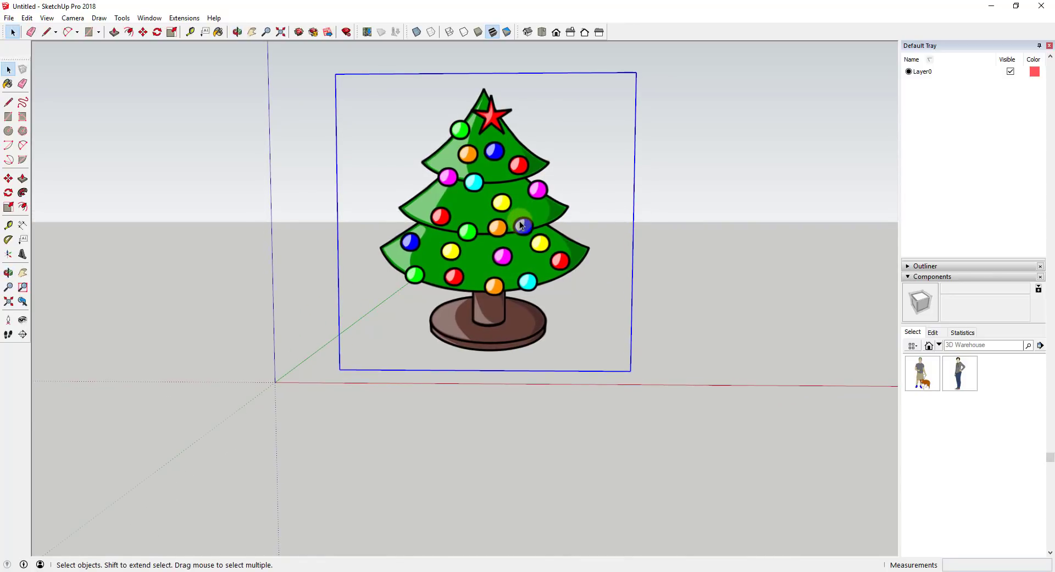
scroll(519, 220, up, 2)
scroll(584, 215, down, 4)
middle_drag(585, 215, 473, 237)
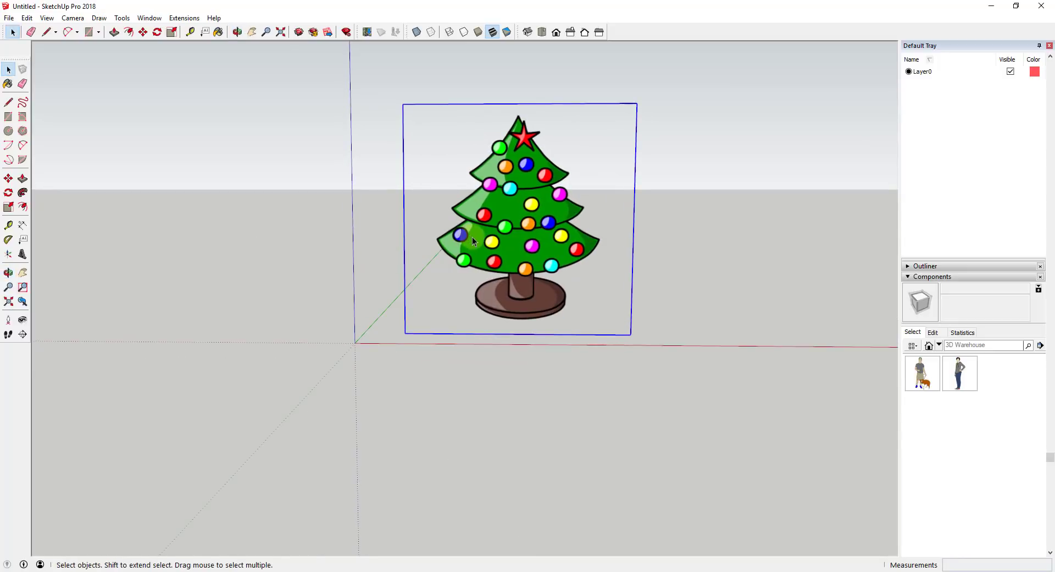
Explode the Xmas_tree image into a plain face and select its right border edge.
right_click(530, 214)
click(557, 259)
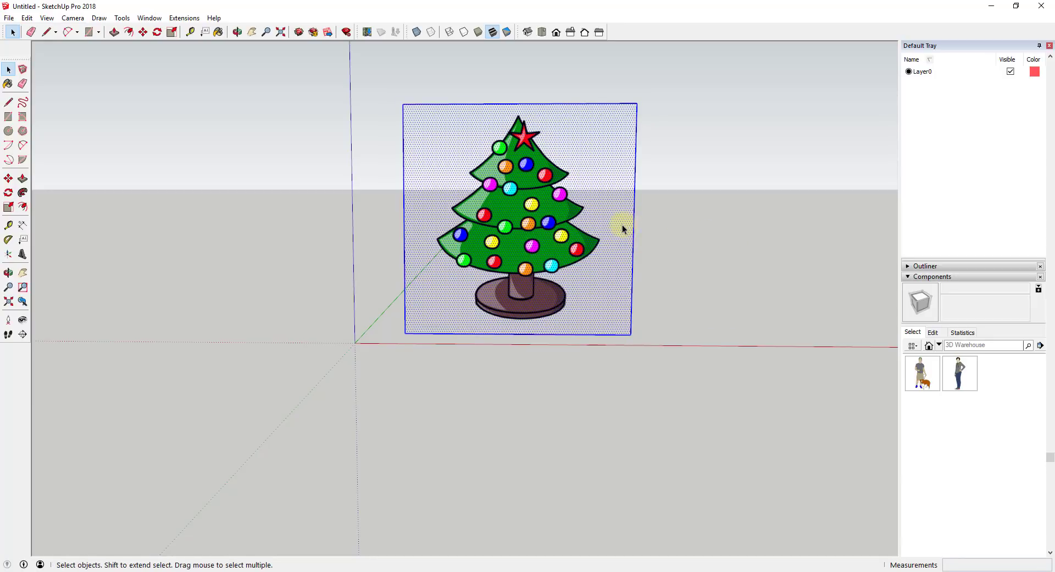
click(661, 258)
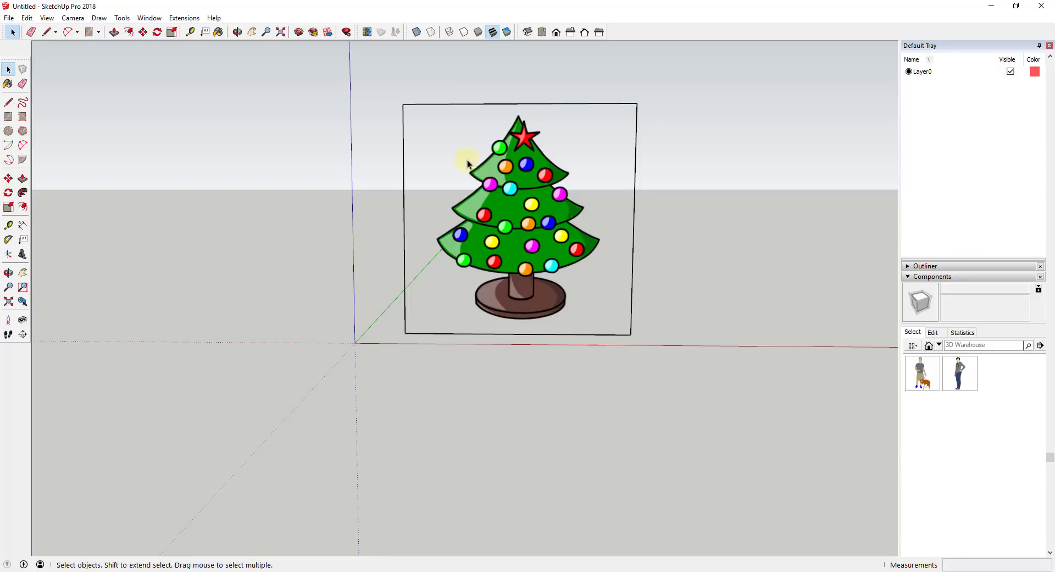
scroll(560, 164, up, 5)
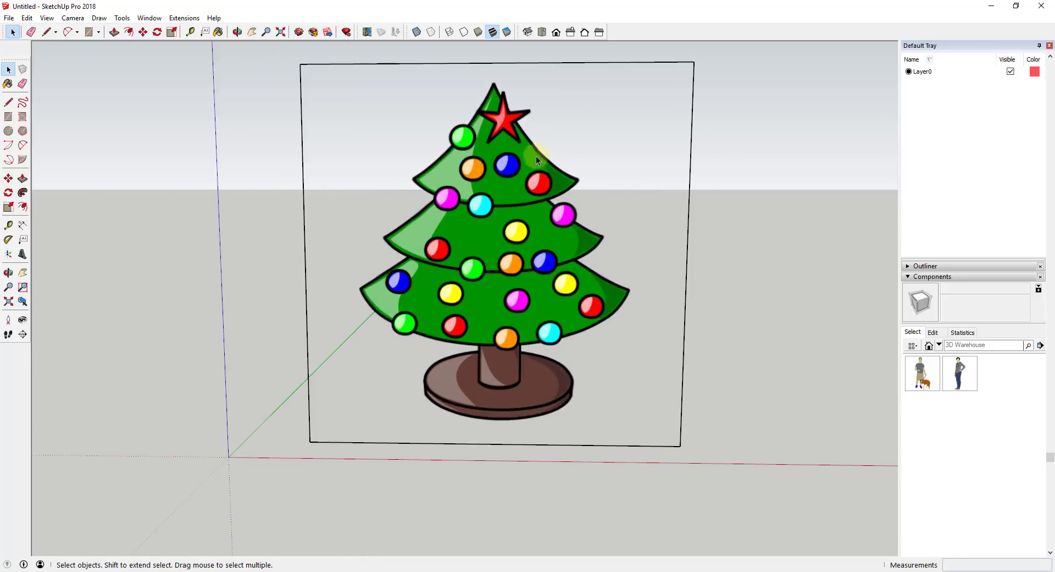
scroll(599, 184, down, 3)
click(615, 196)
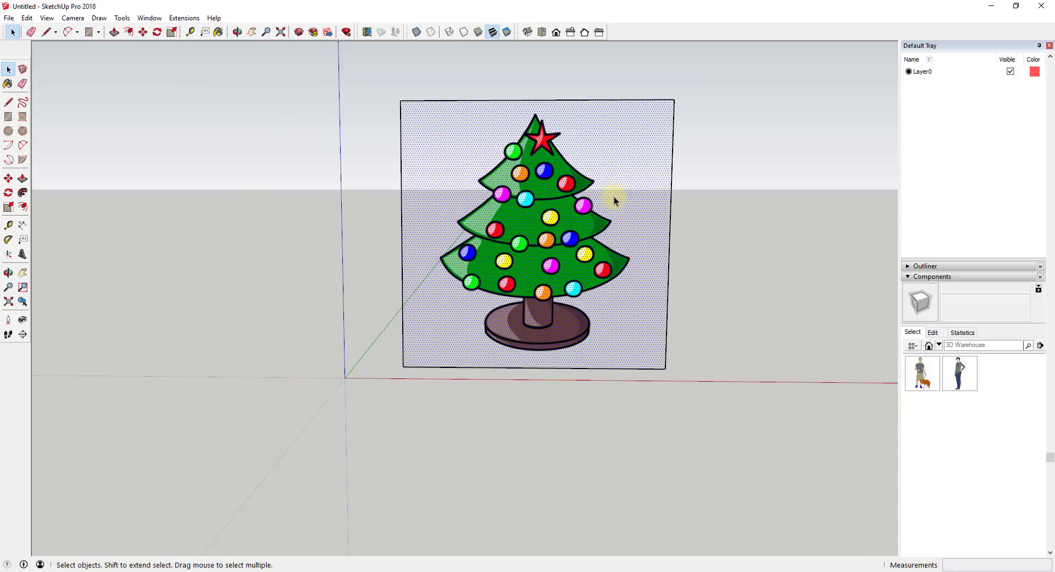
click(671, 240)
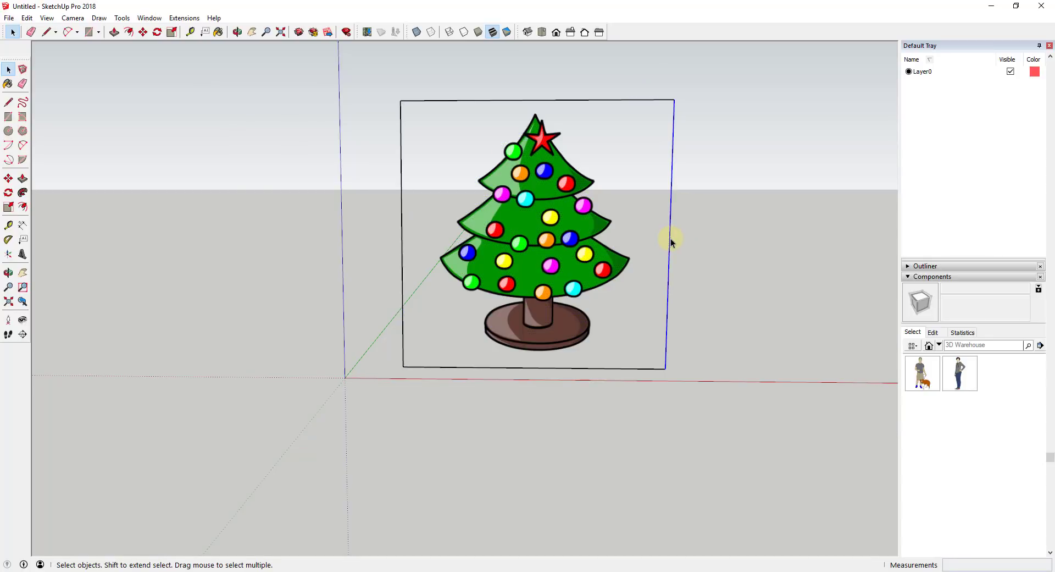
Move the right edge in toward the tree and the bottom edge up under the stand.
key(m)
click(663, 243)
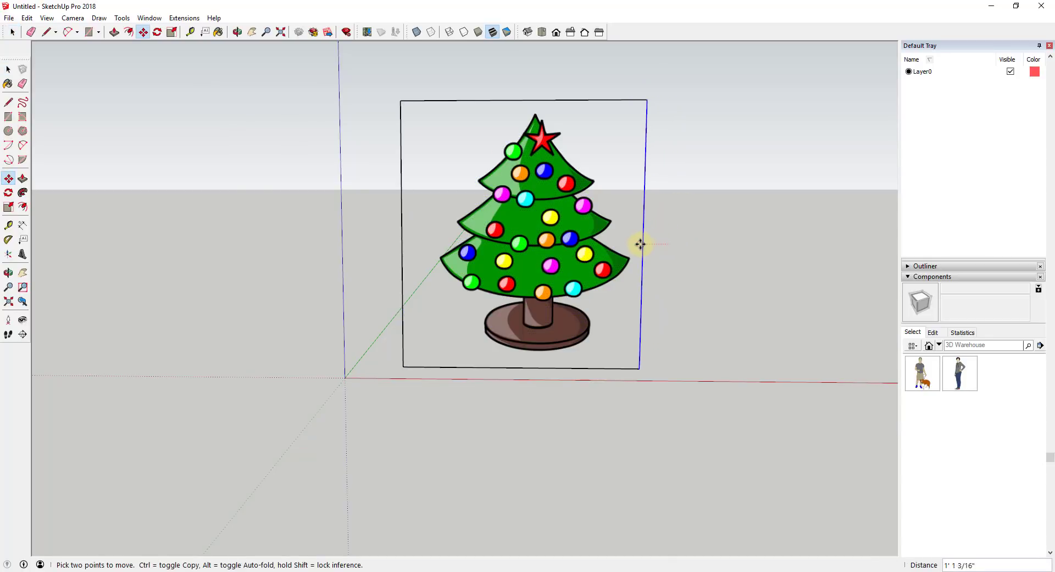
click(631, 243)
key(space)
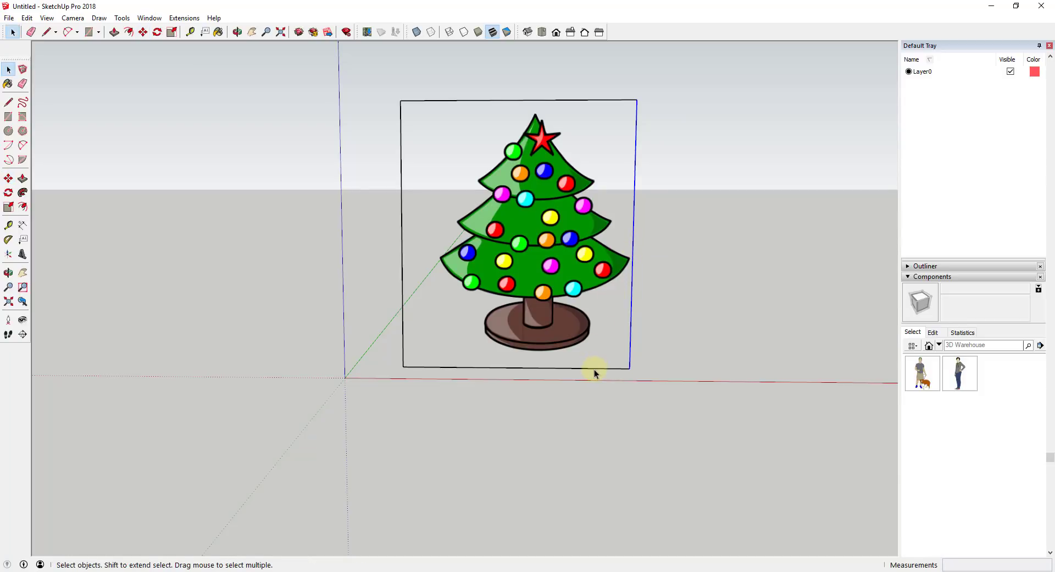
click(595, 368)
key(m)
click(595, 368)
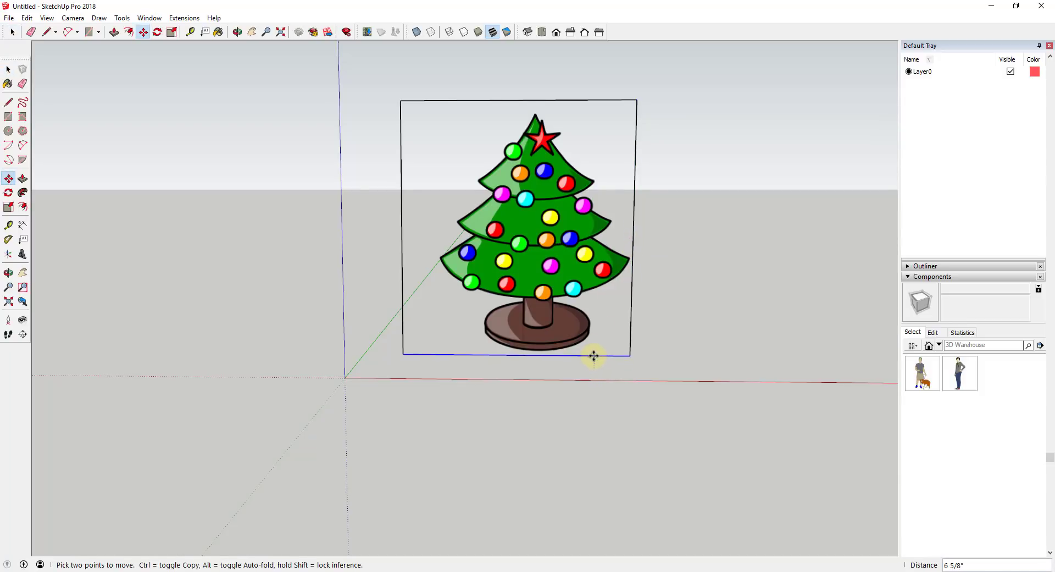
click(591, 354)
key(space)
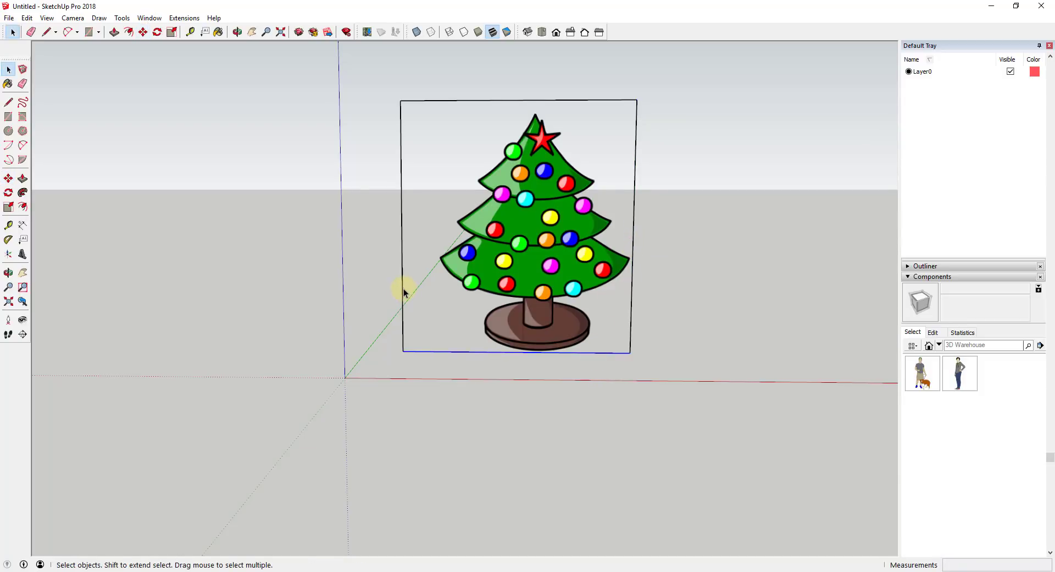
Move the left edge in toward the tree and the top edge down just above the star.
click(403, 291)
key(m)
click(402, 287)
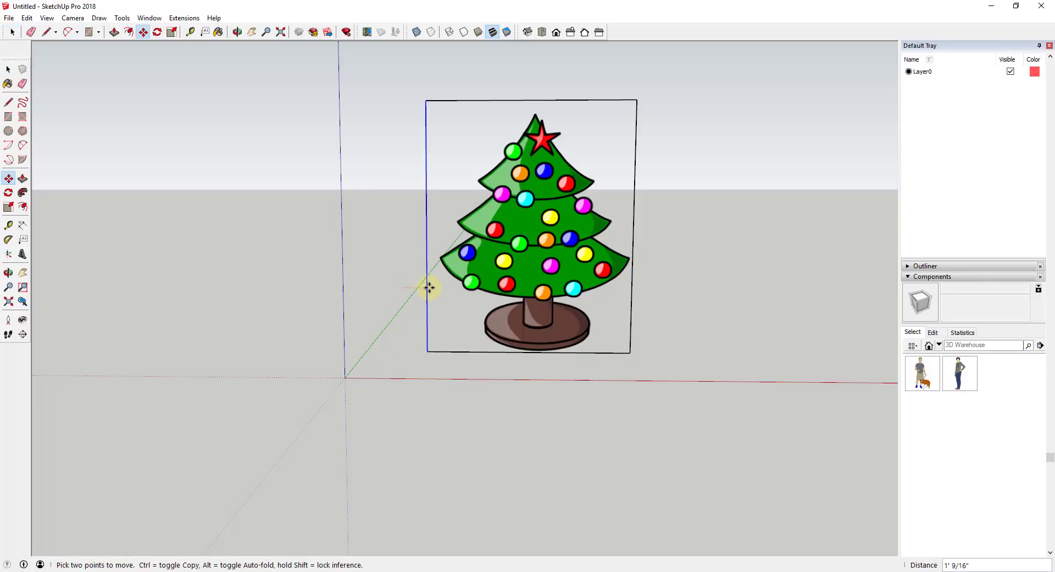
click(434, 287)
key(space)
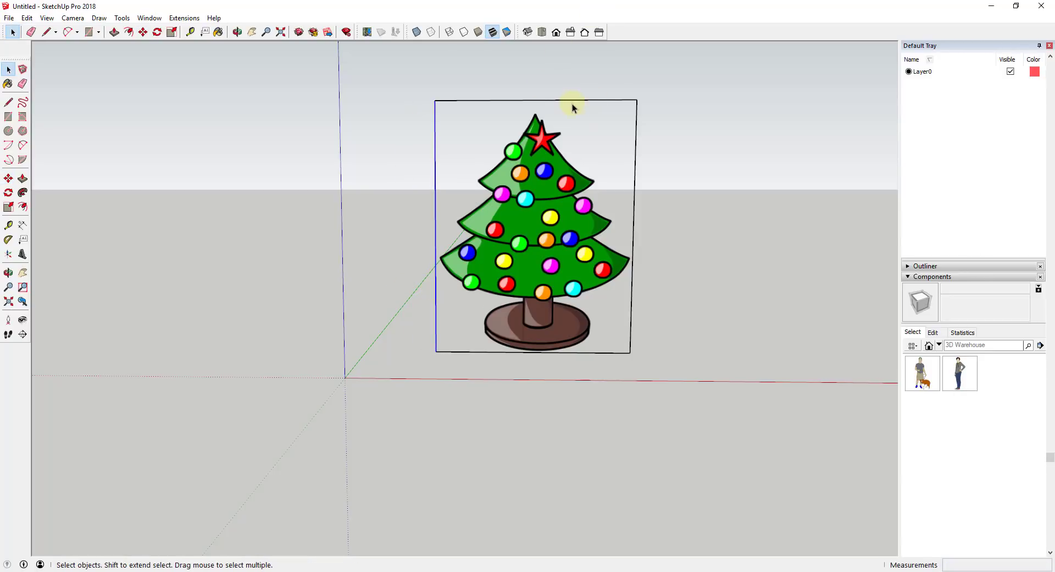
click(572, 101)
key(m)
click(572, 101)
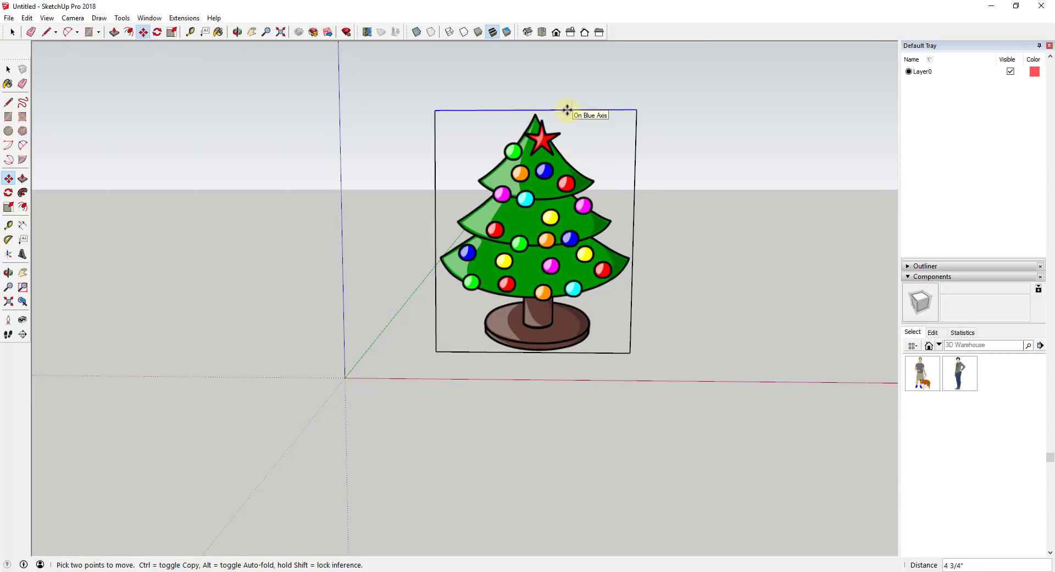
click(567, 110)
key(space)
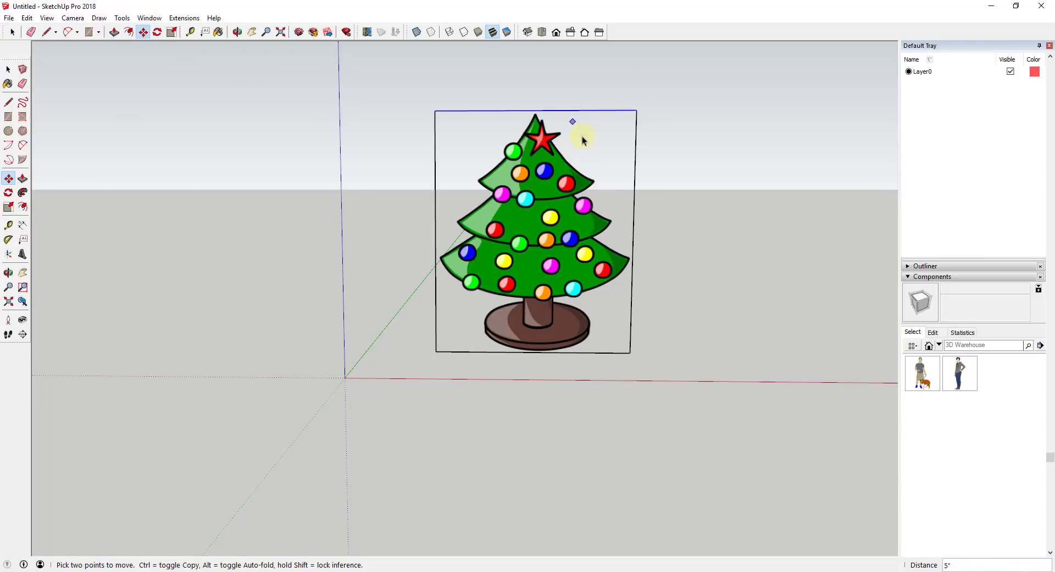
Move the trimmed tree picture down so its bottom edge rests on the ground plane.
middle_drag(869, 252, 715, 258)
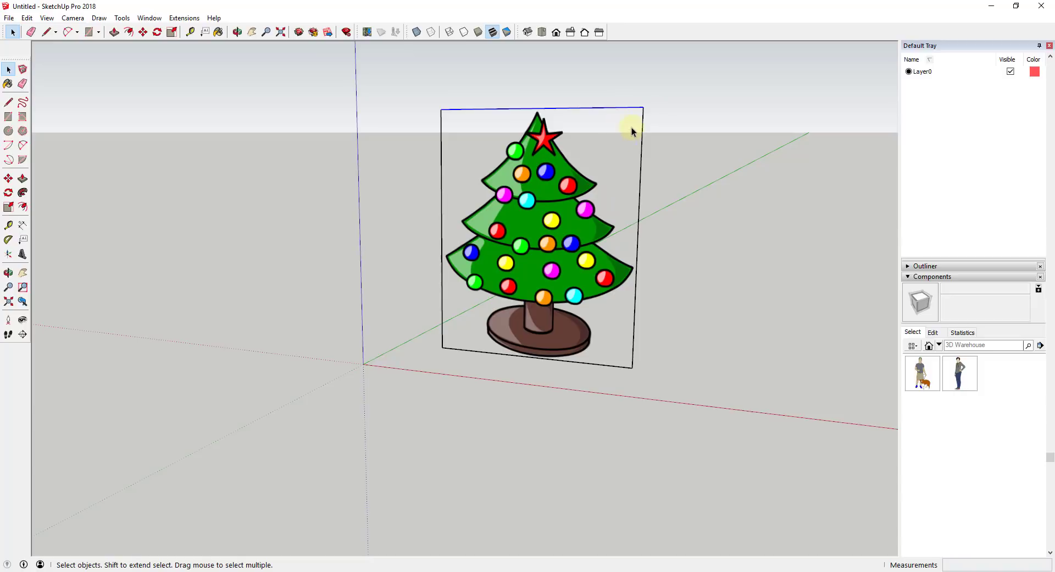
middle_drag(605, 225, 560, 259)
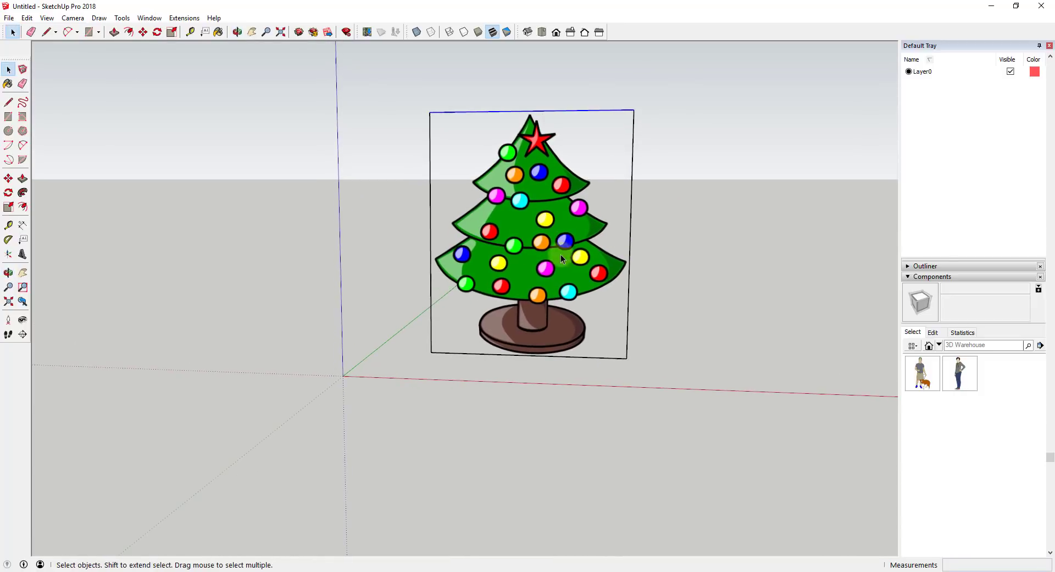
click(528, 343)
key(m)
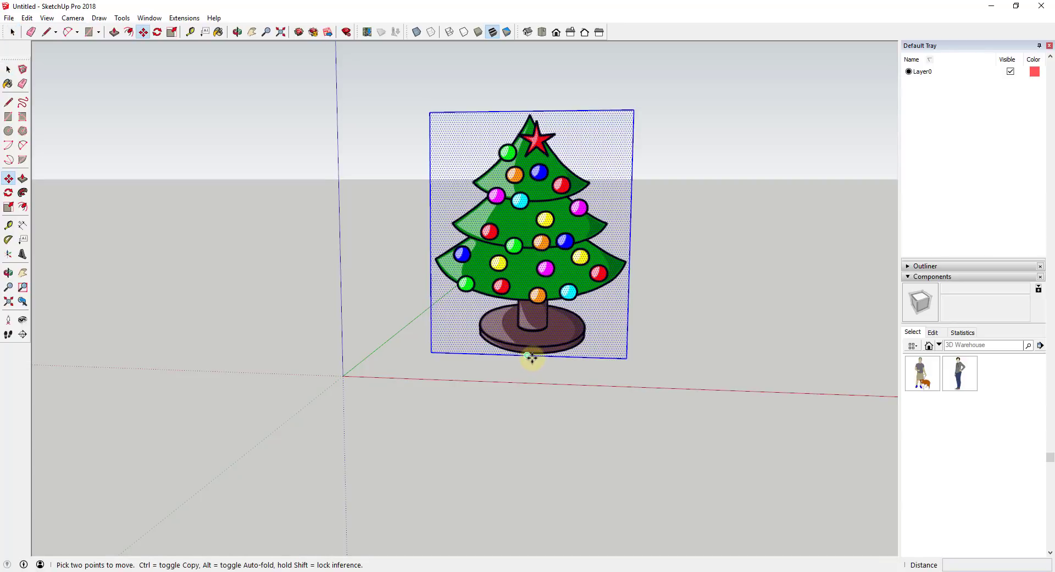
click(531, 358)
click(529, 376)
middle_drag(530, 377, 629, 224)
click(631, 136)
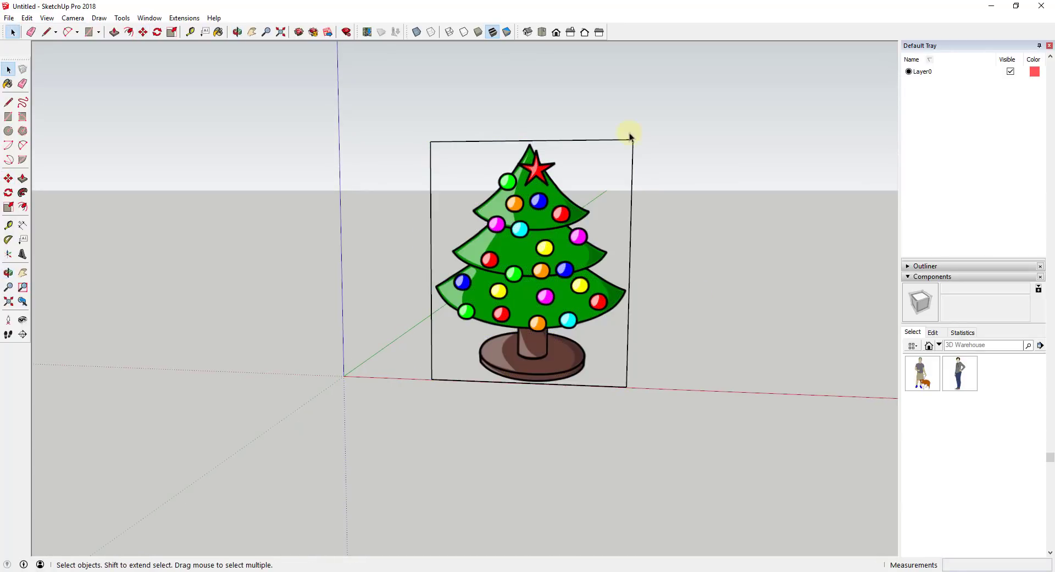
Select the four rectangular border edges of the tree face and hide them.
click(563, 236)
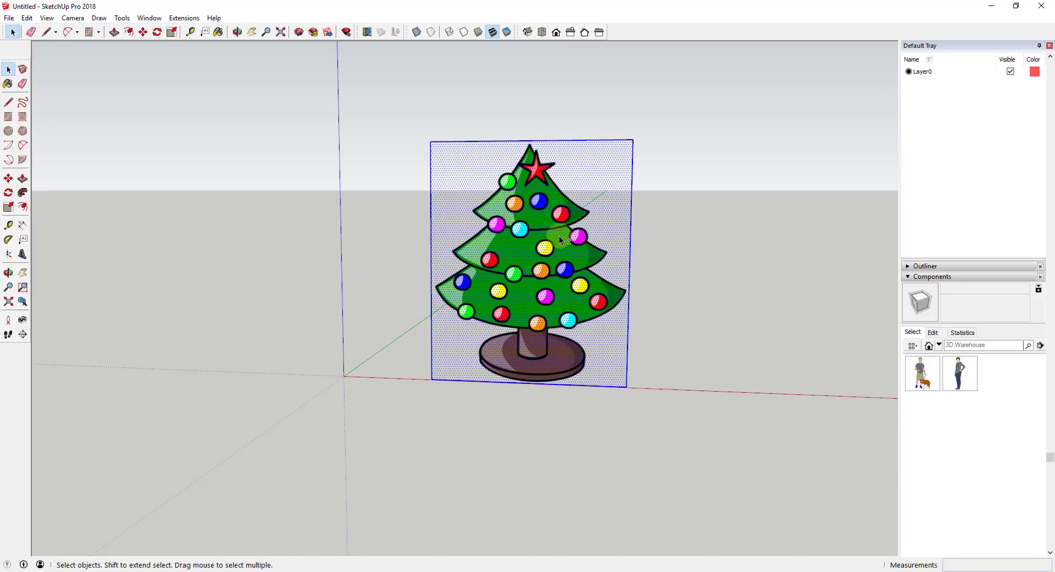
key(ctrl+t)
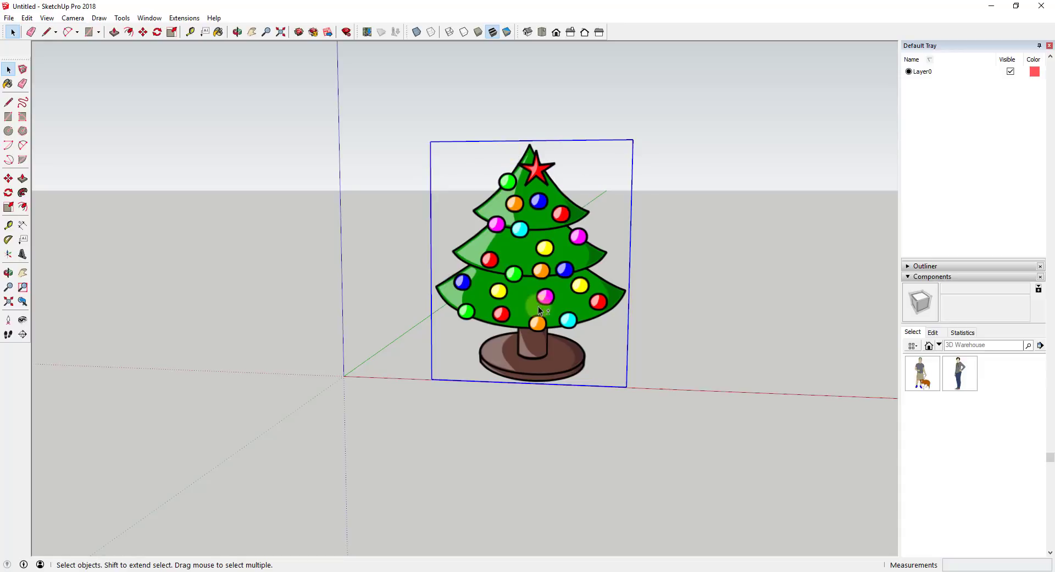
middle_drag(462, 181, 434, 187)
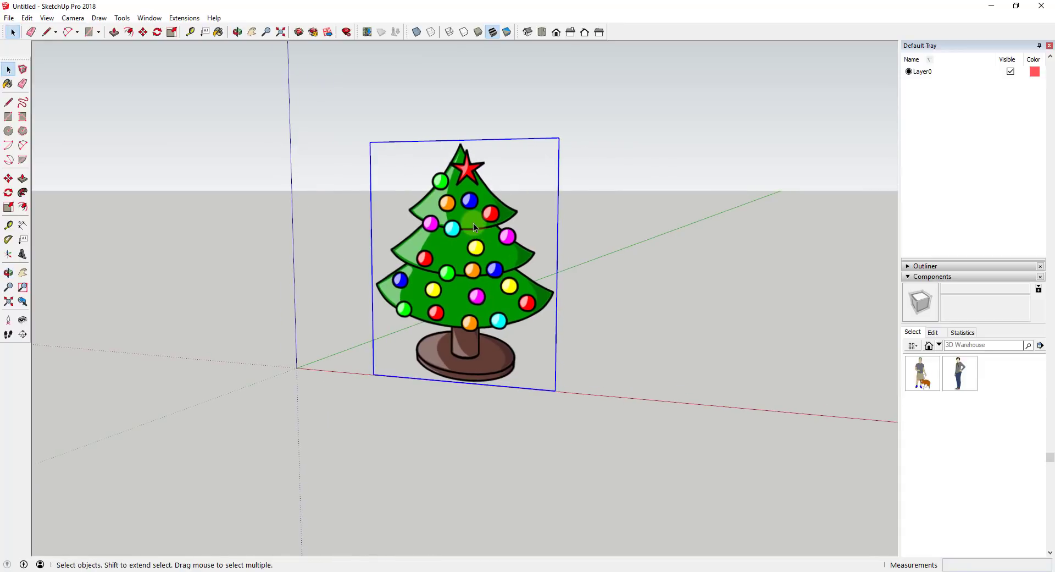
right_click(538, 182)
click(521, 177)
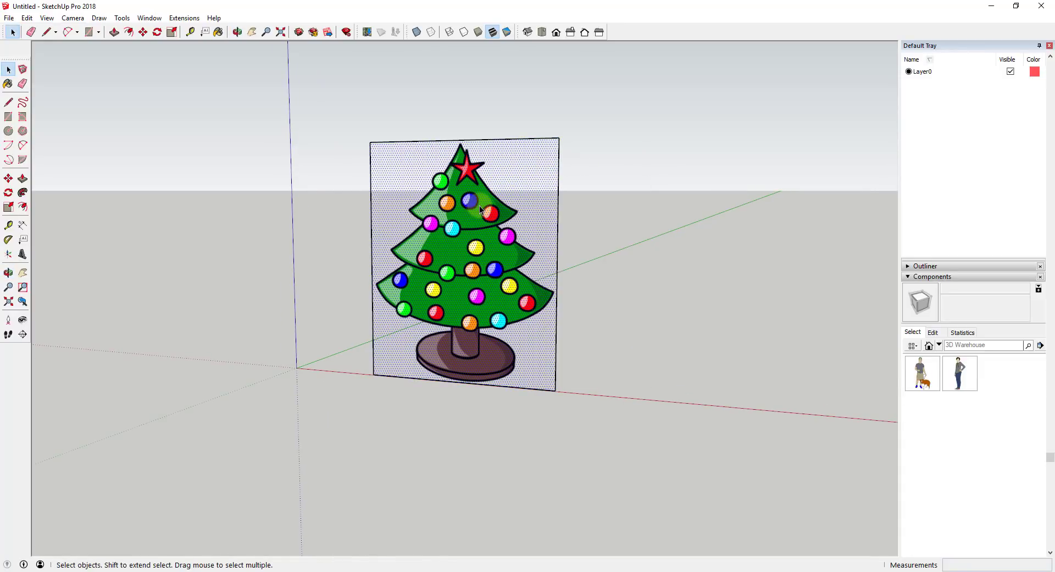
double_click(556, 184)
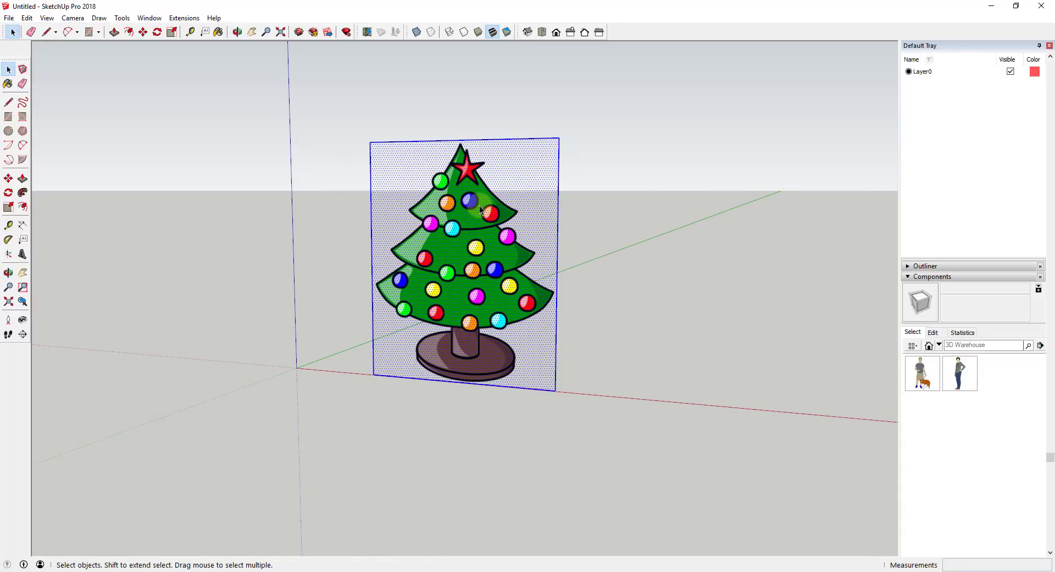
right_click(560, 188)
click(587, 219)
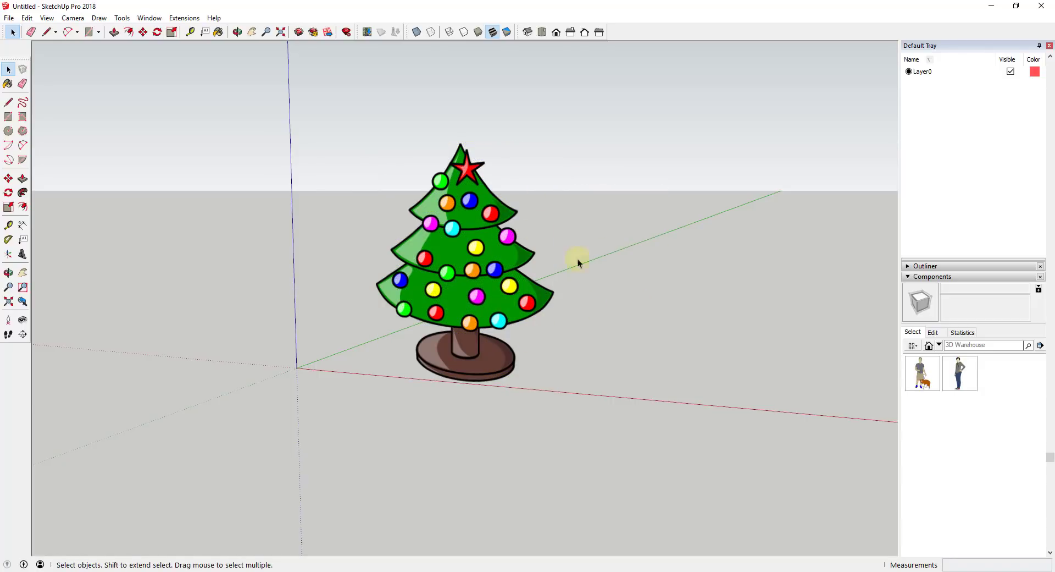
middle_drag(767, 318, 863, 311)
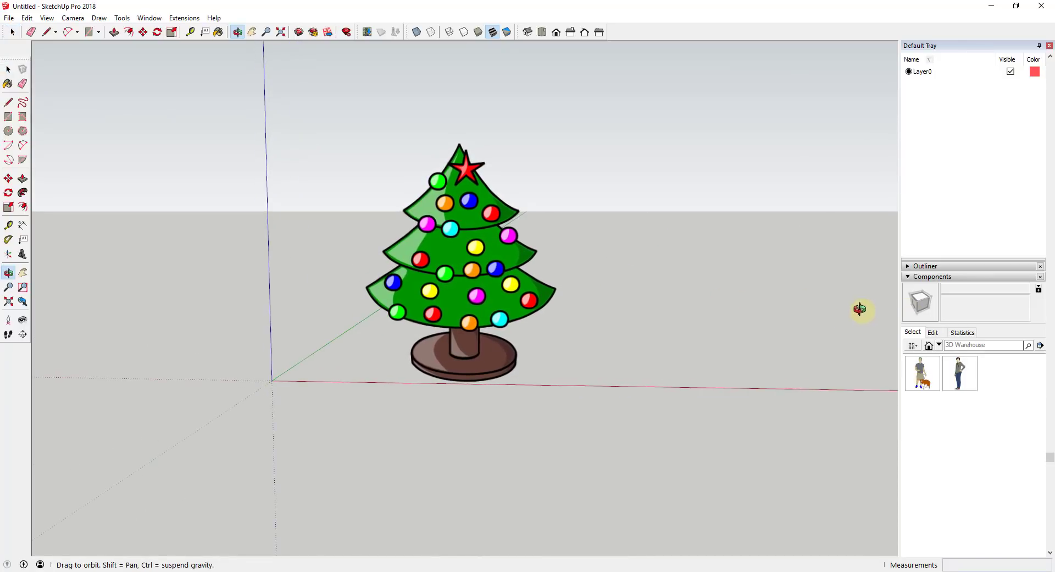
click(476, 223)
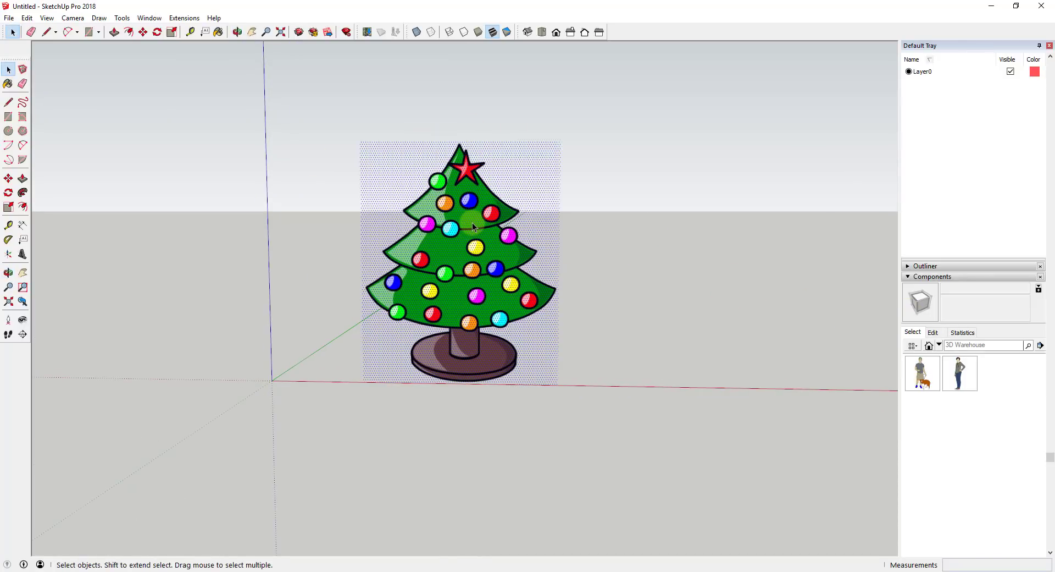
click(631, 236)
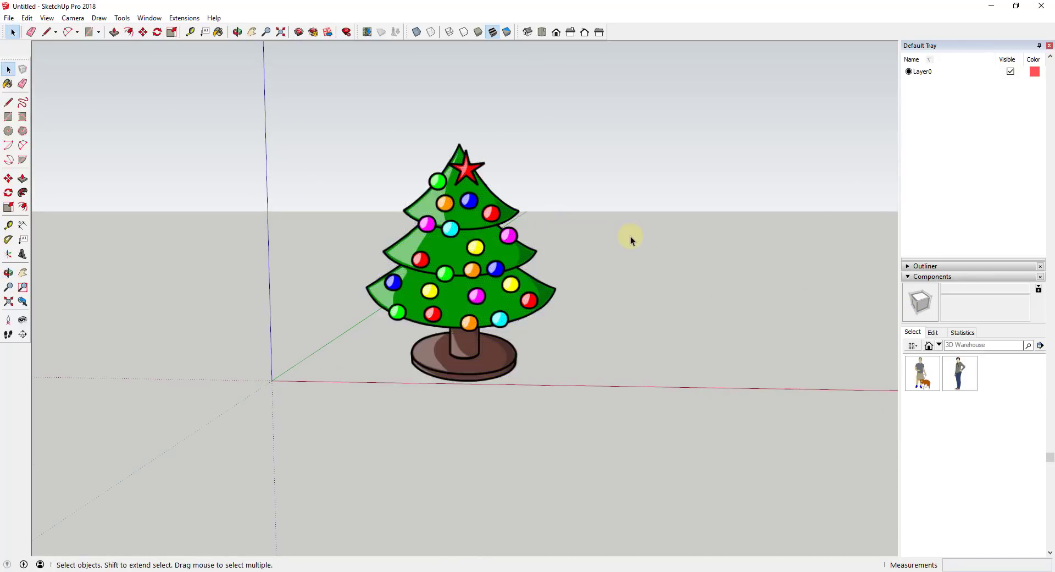
click(477, 236)
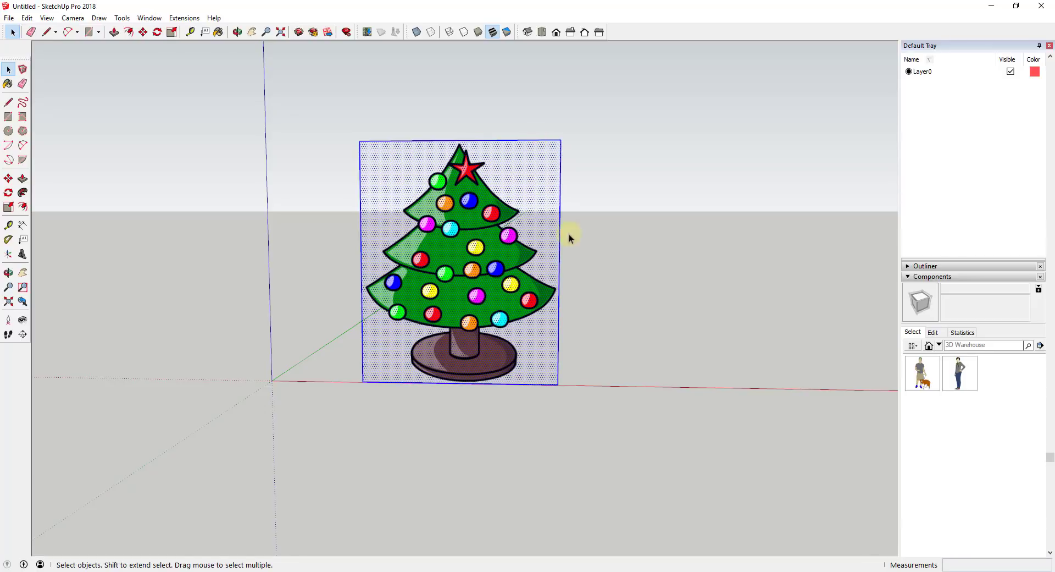
click(602, 267)
click(453, 235)
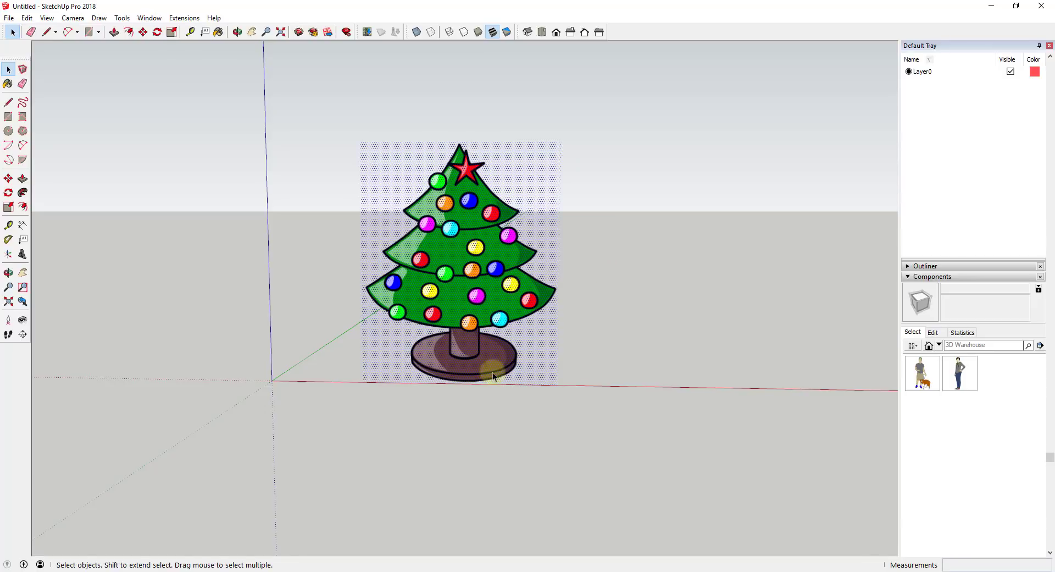
click(667, 315)
mouse_move(666, 315)
middle_down()
mouse_move(144, 302)
mouse_move(688, 301)
mouse_move(671, 302)
middle_up()
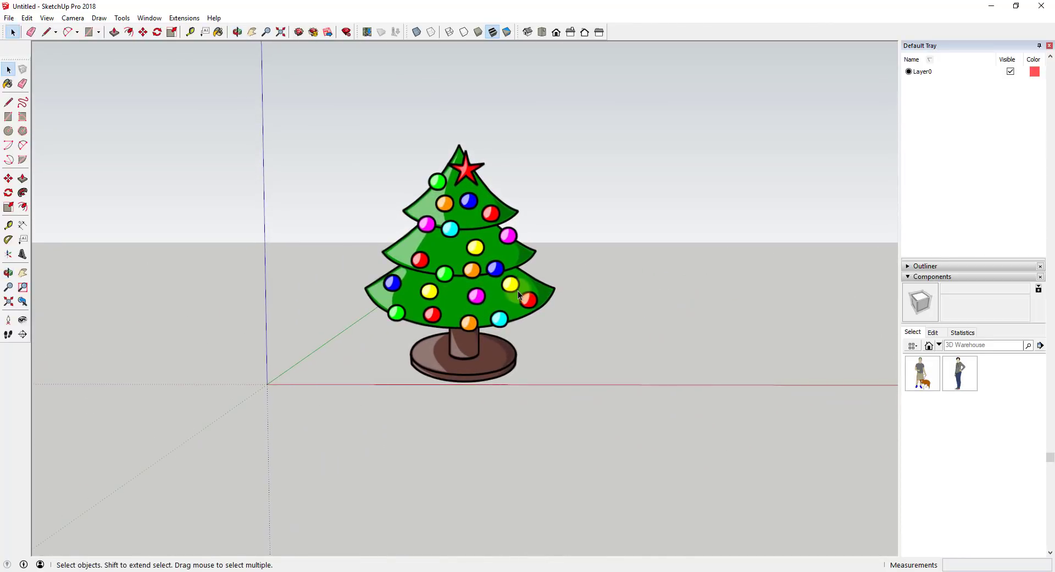
scroll(517, 290, up, 1)
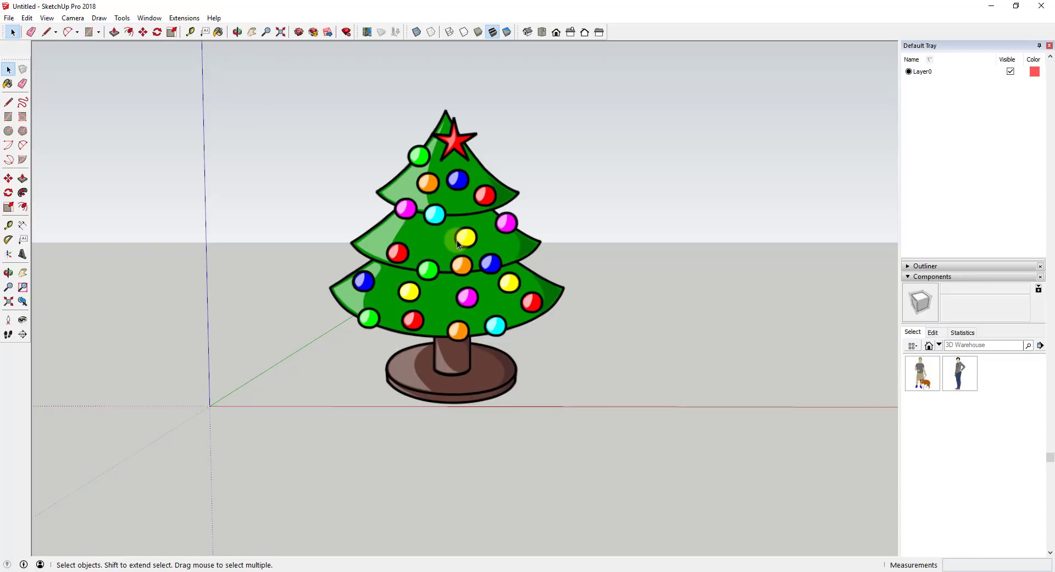
click(457, 240)
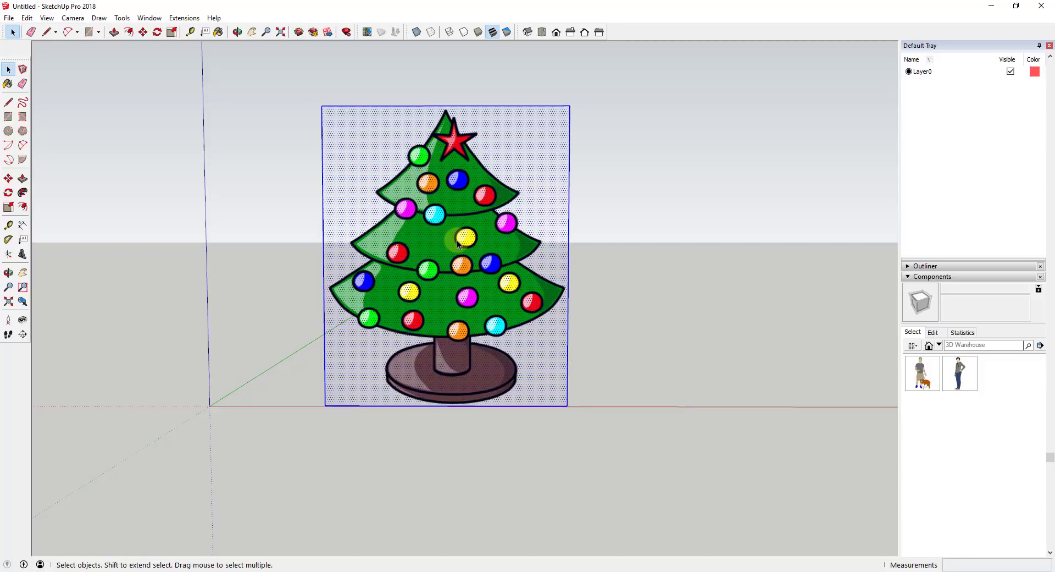
Create Component#1 from the tree with Always face camera and Shadows face sun enabled.
right_click(457, 240)
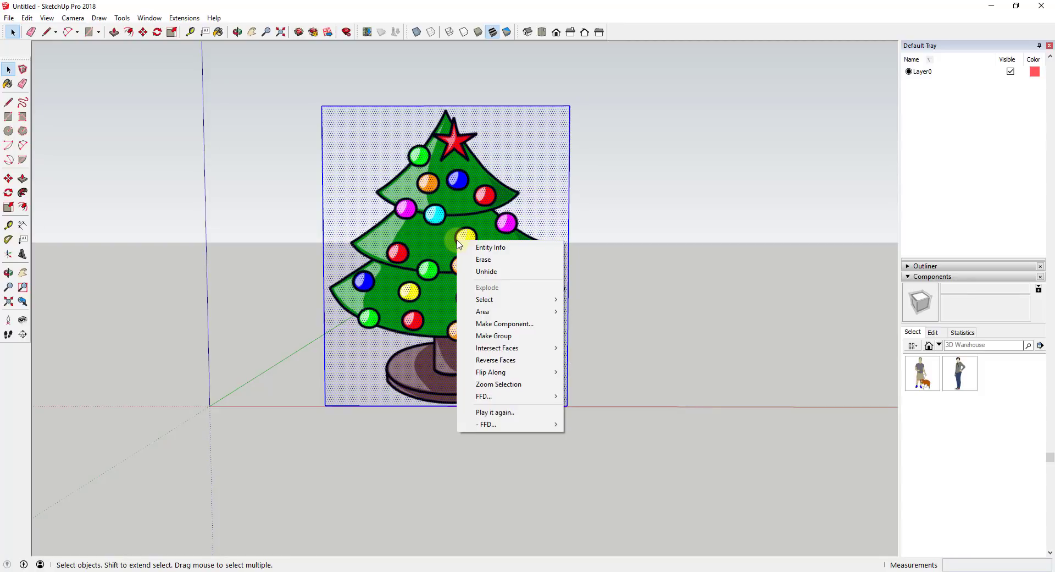
click(504, 324)
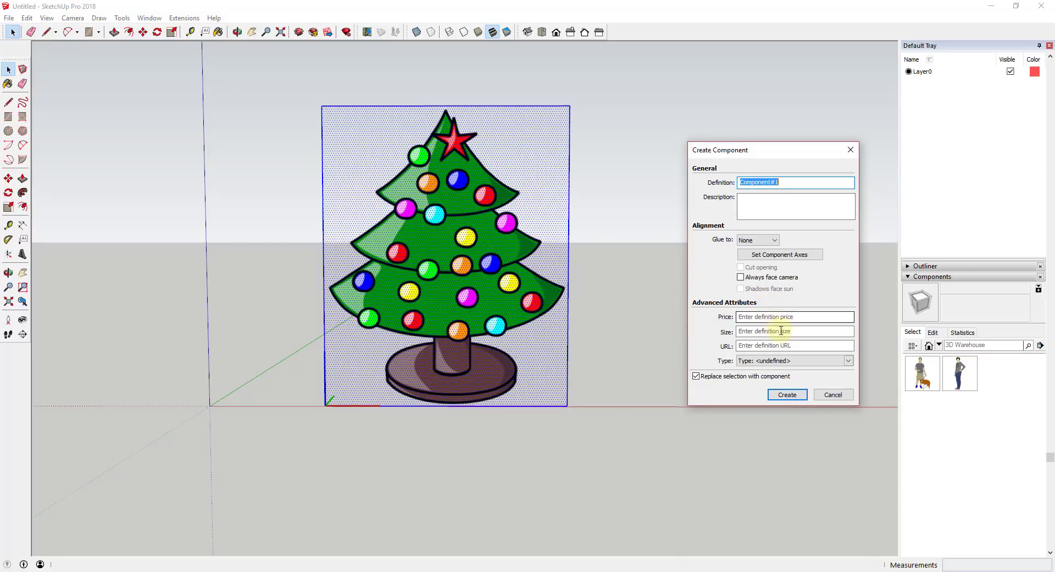
click(741, 278)
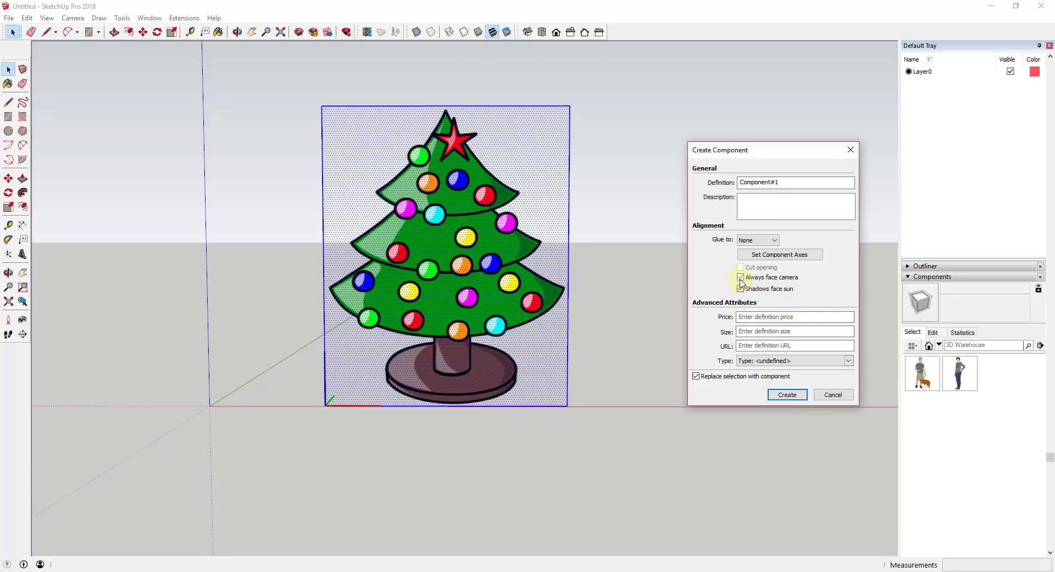
click(792, 394)
middle_drag(752, 358, 672, 353)
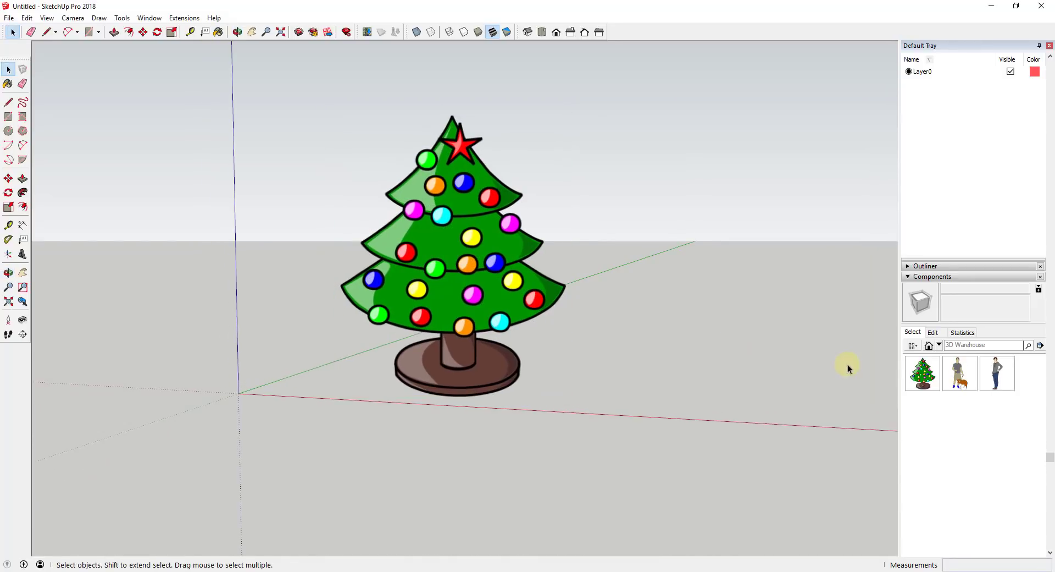
Copy the tree along the red axis with a Ctrl-move and *3 for four trees in a row.
middle_drag(843, 364, 876, 381)
scroll(648, 351, down, 5)
click(601, 314)
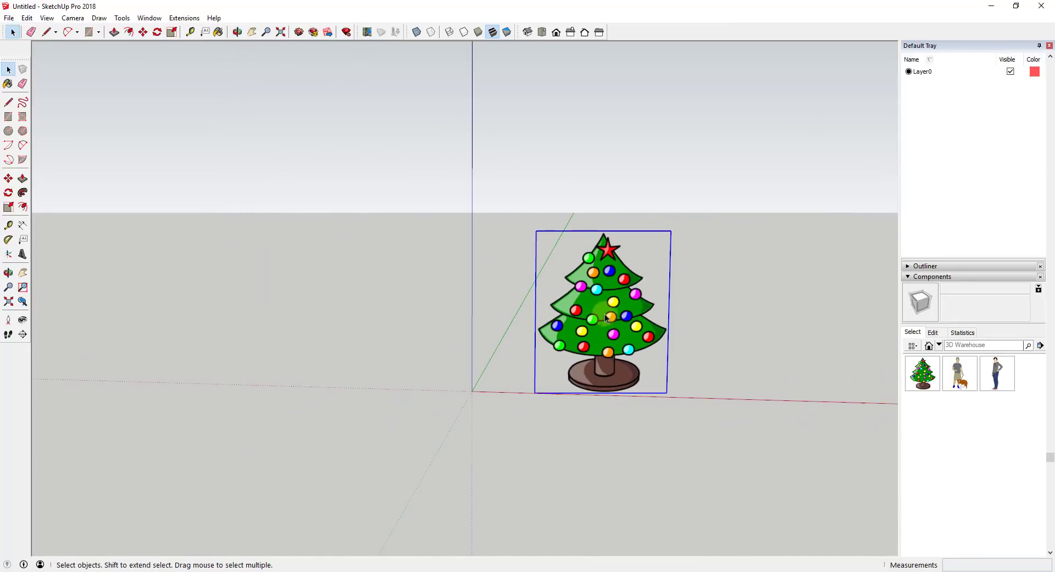
key(m)
click(576, 318)
key(ctrl)
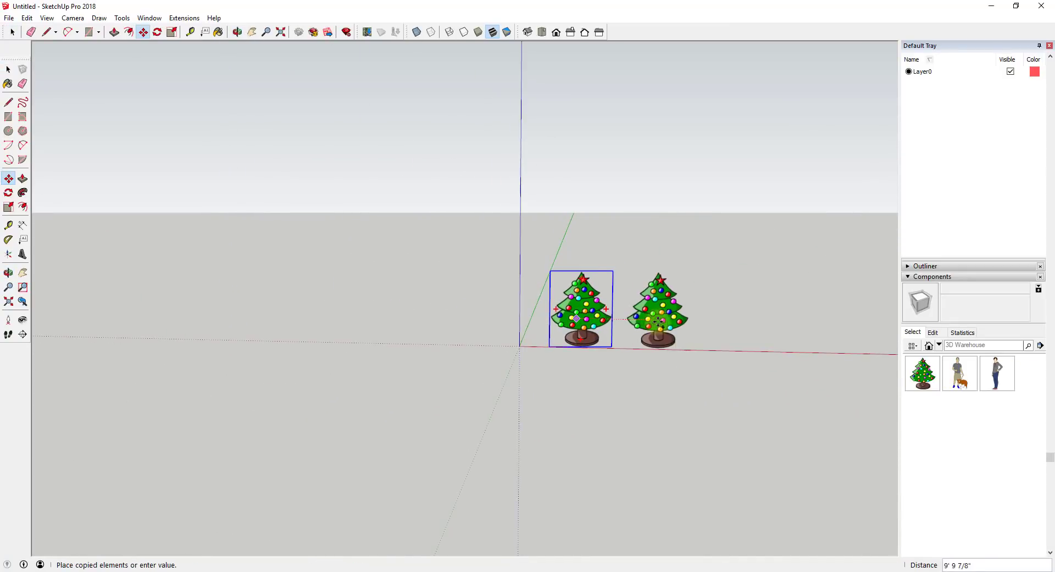
click(677, 325)
text(*3)
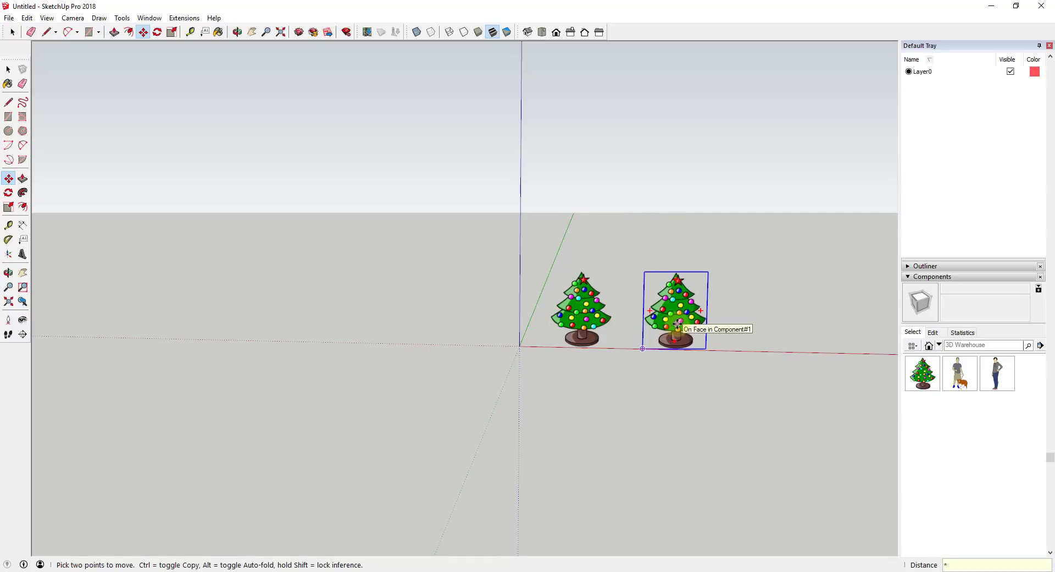
key(Return)
Scale the second tree up so it is larger than the others.
scroll(769, 287, down, 3)
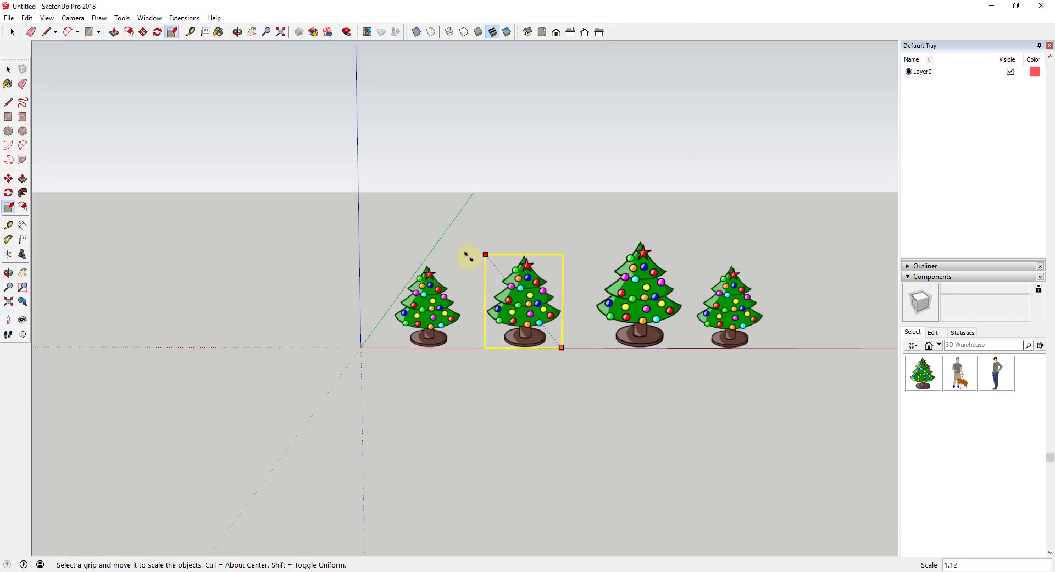
middle_drag(803, 320, 656, 330)
scroll(655, 330, up, 2)
mouse_move(588, 303)
middle_down()
mouse_move(633, 278)
mouse_move(577, 271)
mouse_move(558, 285)
mouse_move(573, 288)
middle_up()
scroll(633, 279, up, 2)
scroll(561, 273, down, 1)
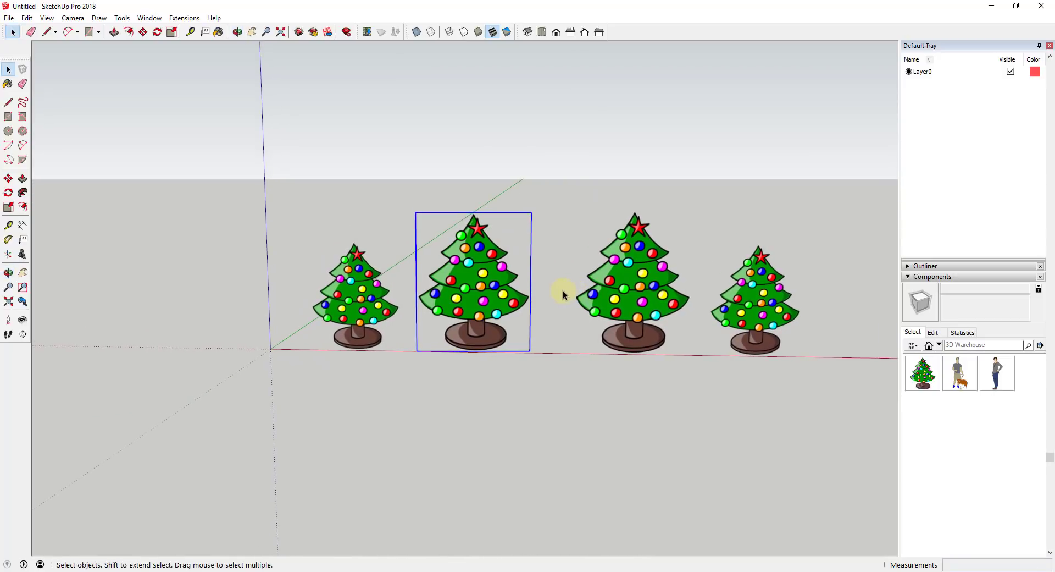